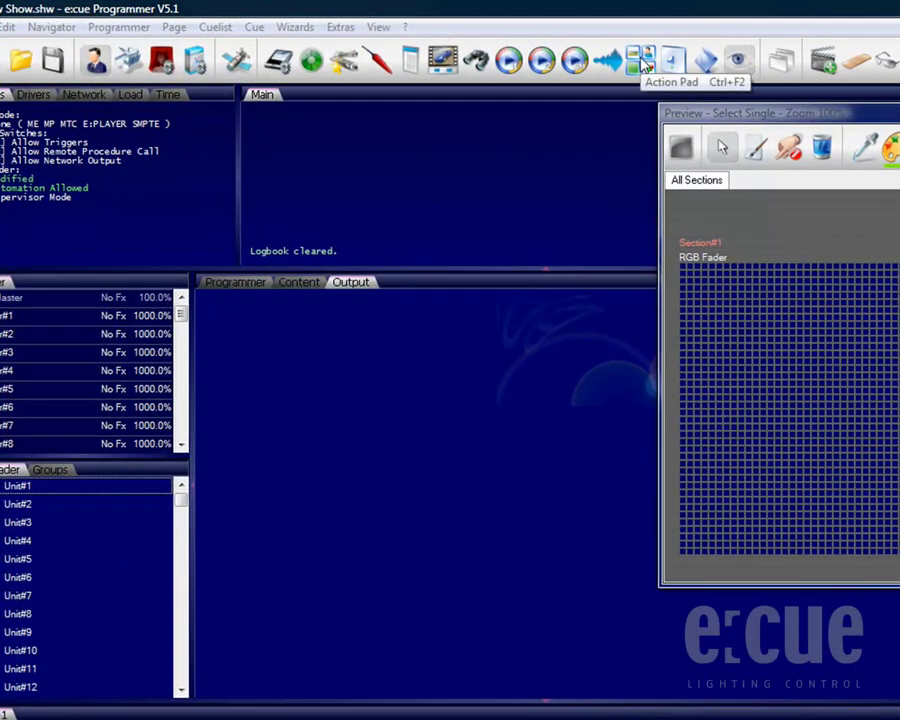
# - Open the Action Pad, turn on its edit mode, and draw a new button near the page's upper-left corner
pyautogui.click(643, 62)
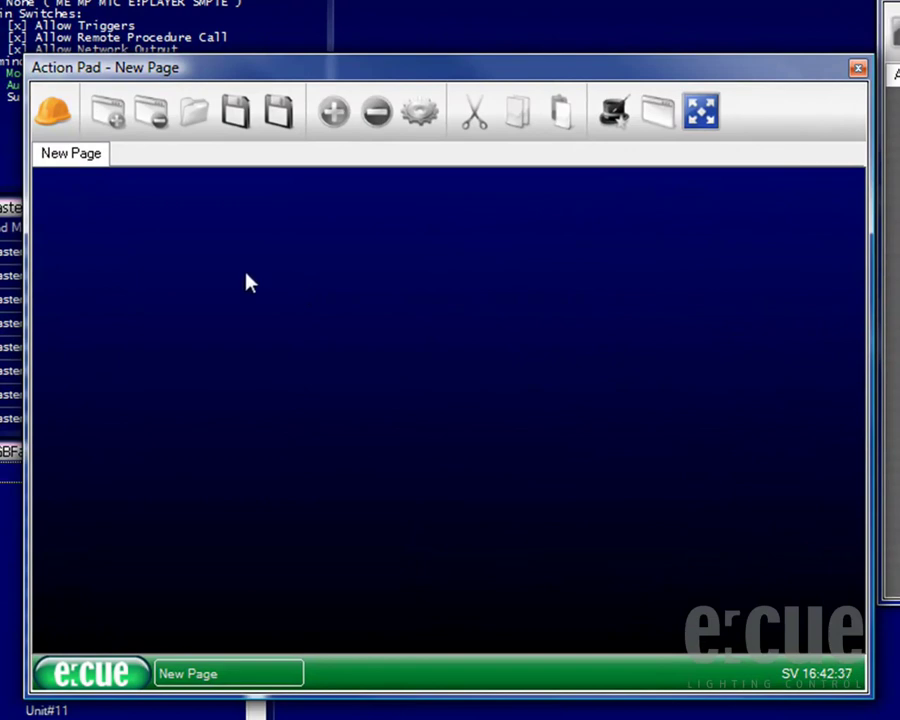
pyautogui.click(55, 118)
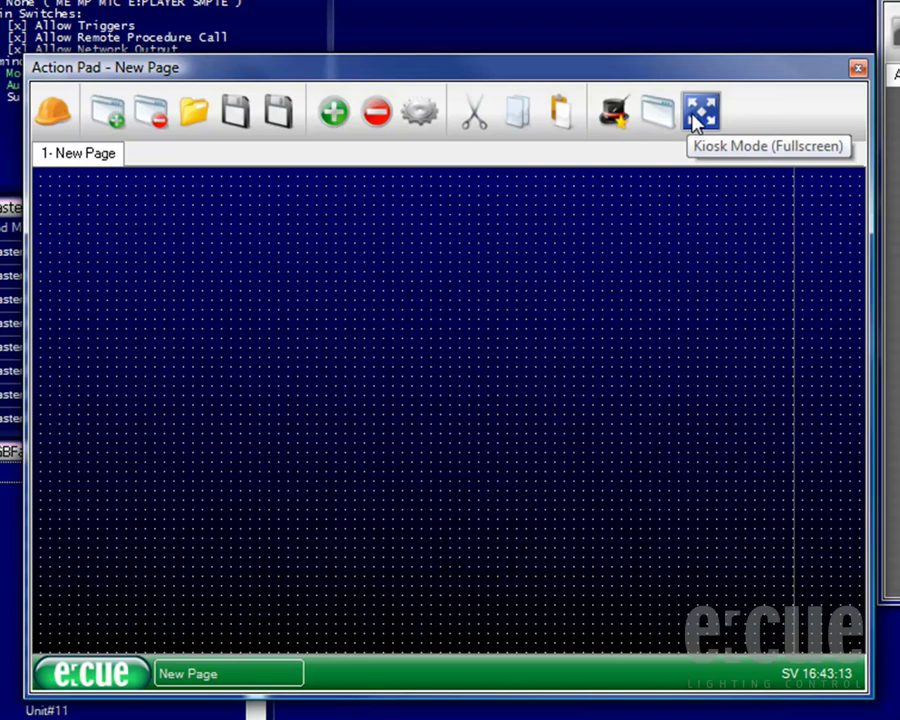
pyautogui.click(334, 114)
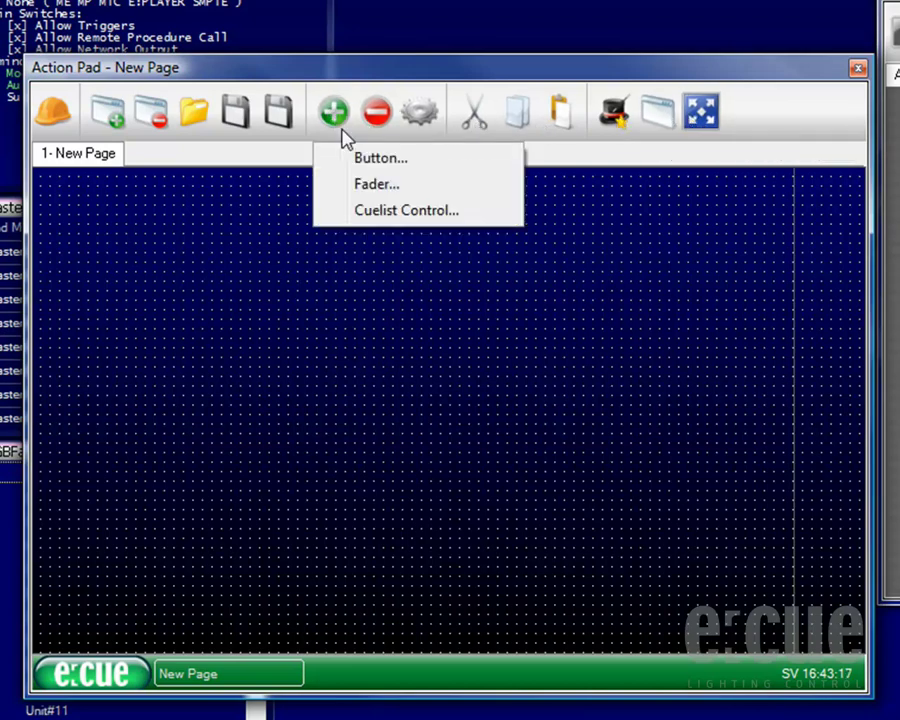
pyautogui.click(362, 160)
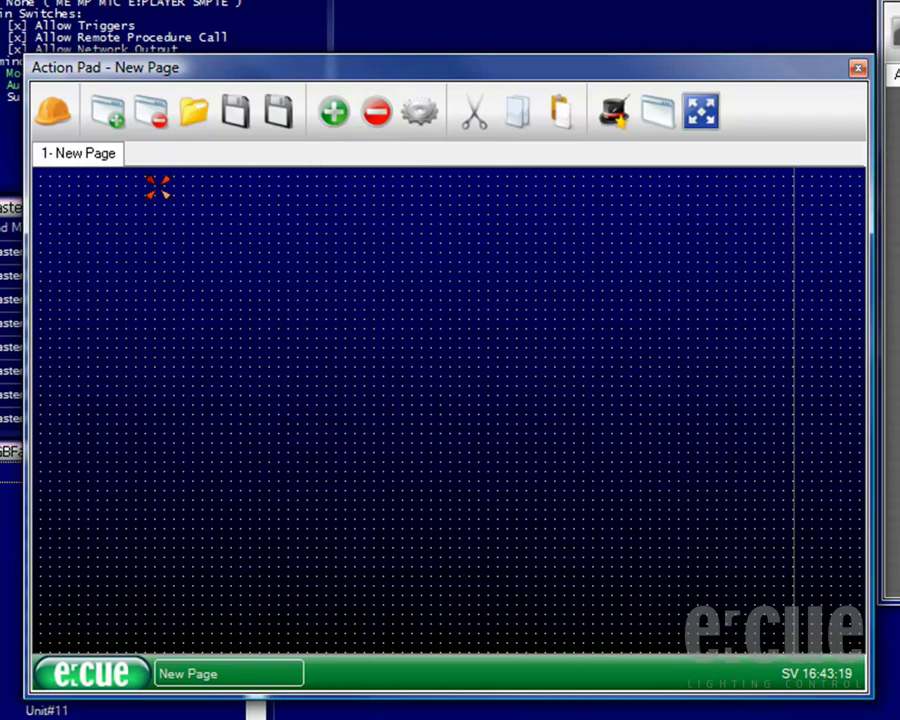
pyautogui.moveTo(89, 196); pyautogui.dragTo(241, 316)
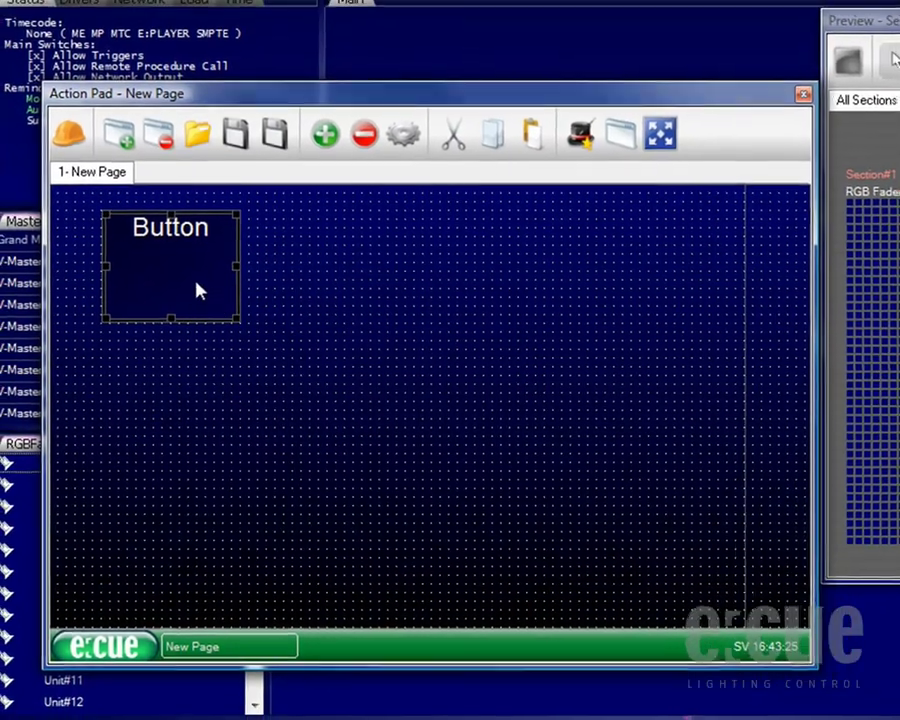
# - Open the new button's properties and replace its caption with "Scrolltext"
pyautogui.doubleClick(178, 272)
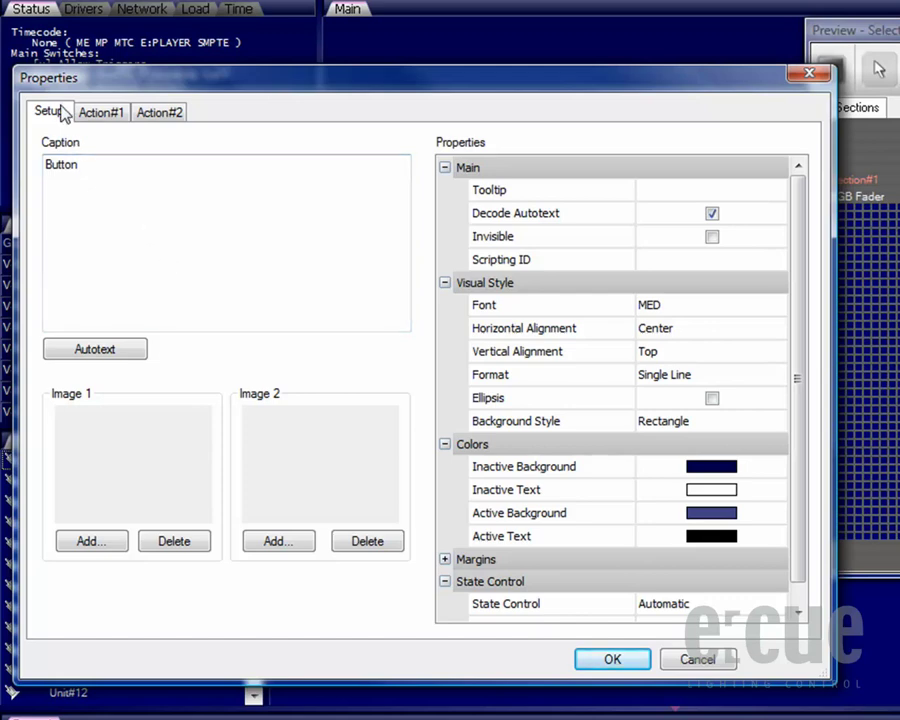
pyautogui.moveTo(76, 164); pyautogui.dragTo(40, 160)
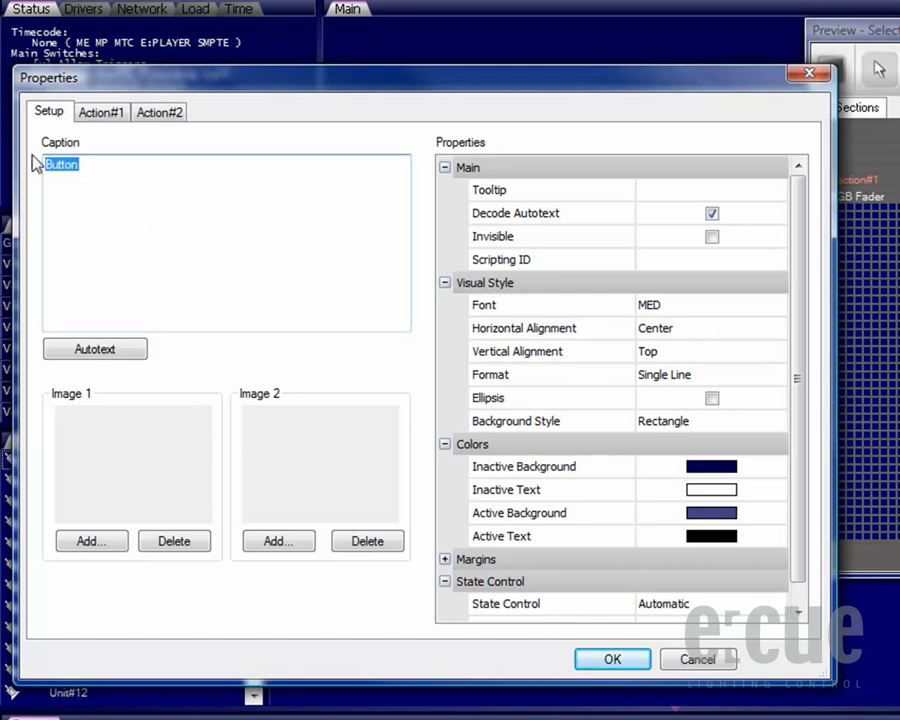
pyautogui.write('Sc')
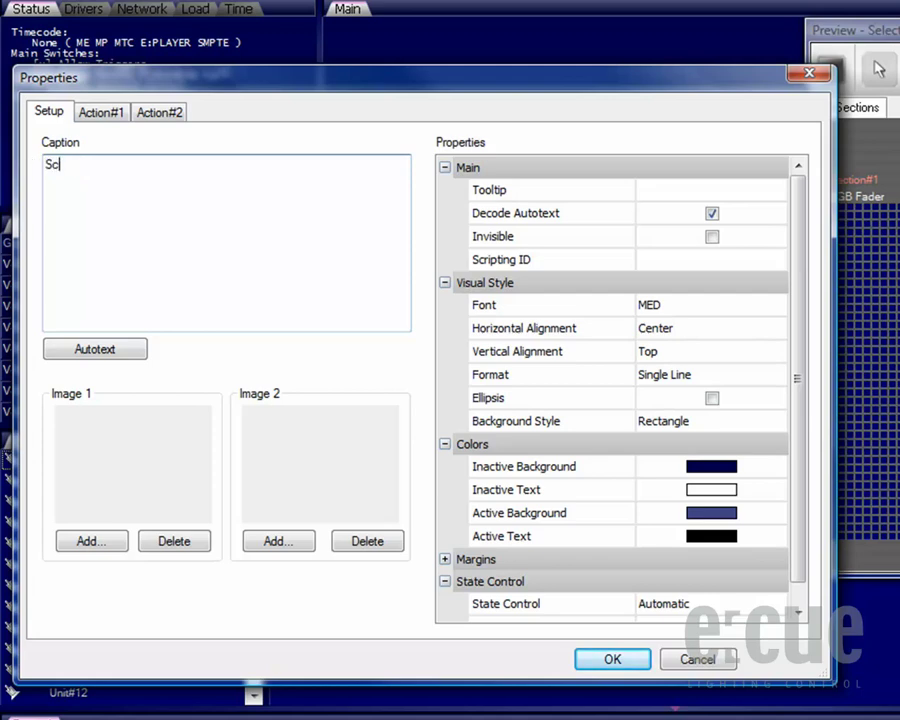
pyautogui.write('rolltext')
pyautogui.click(115, 350)
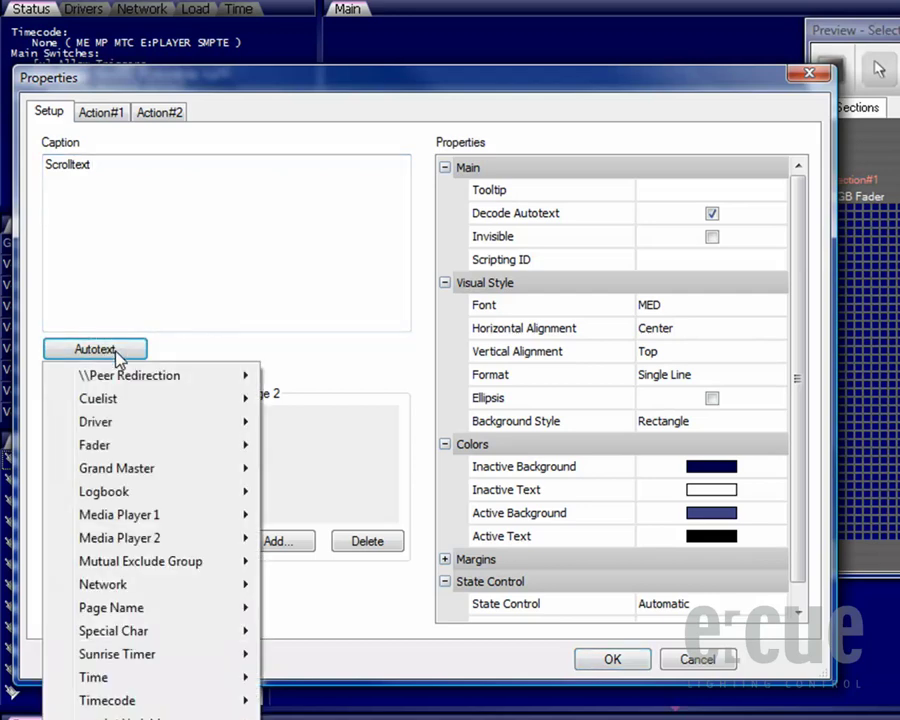
pyautogui.moveTo(133, 405)
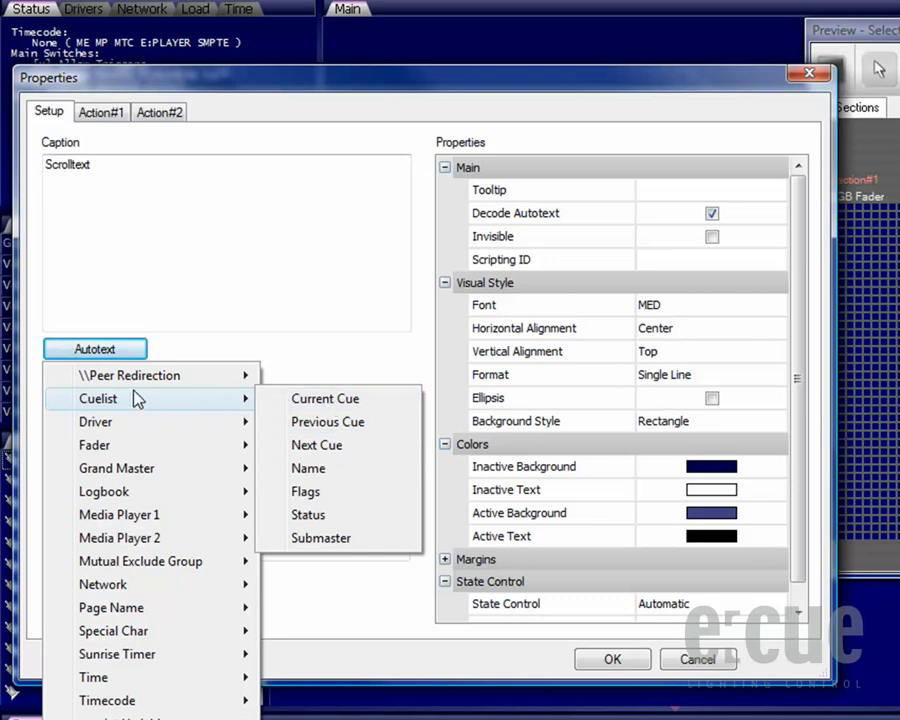
pyautogui.click(157, 352)
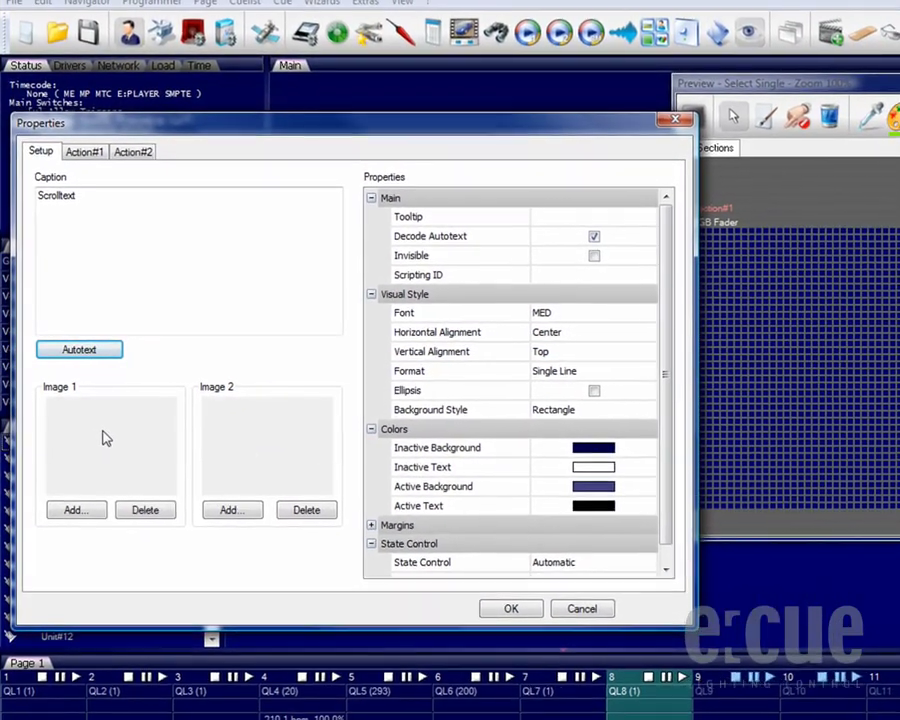
# - Assign the dark play picture button_o_24x24_play_green.png from the buttons_dark_ecue folder as the button's Image 1
pyautogui.doubleClick(105, 432)
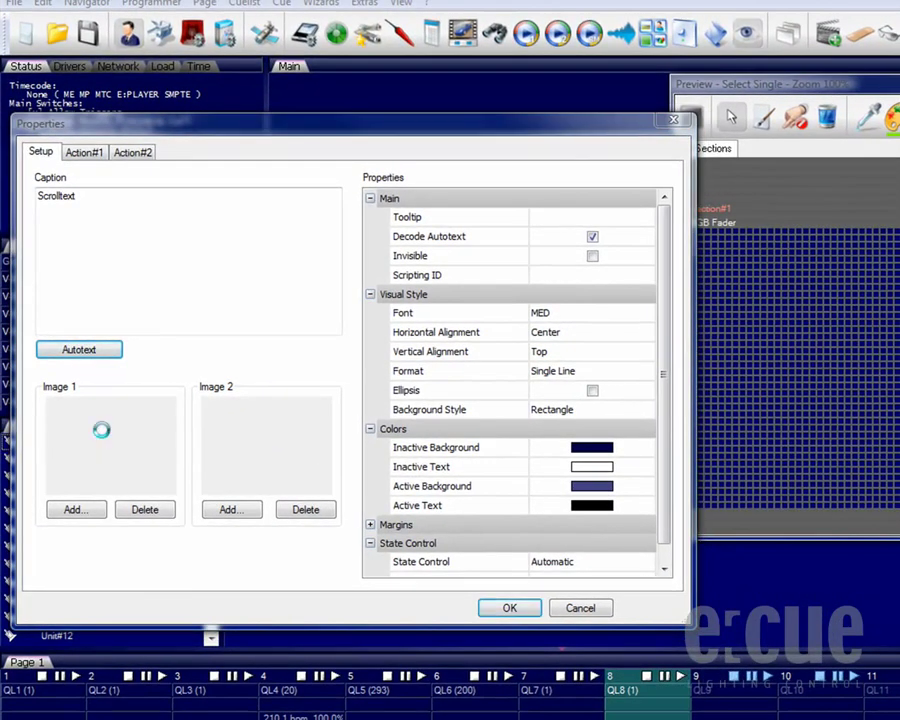
pyautogui.click(122, 462)
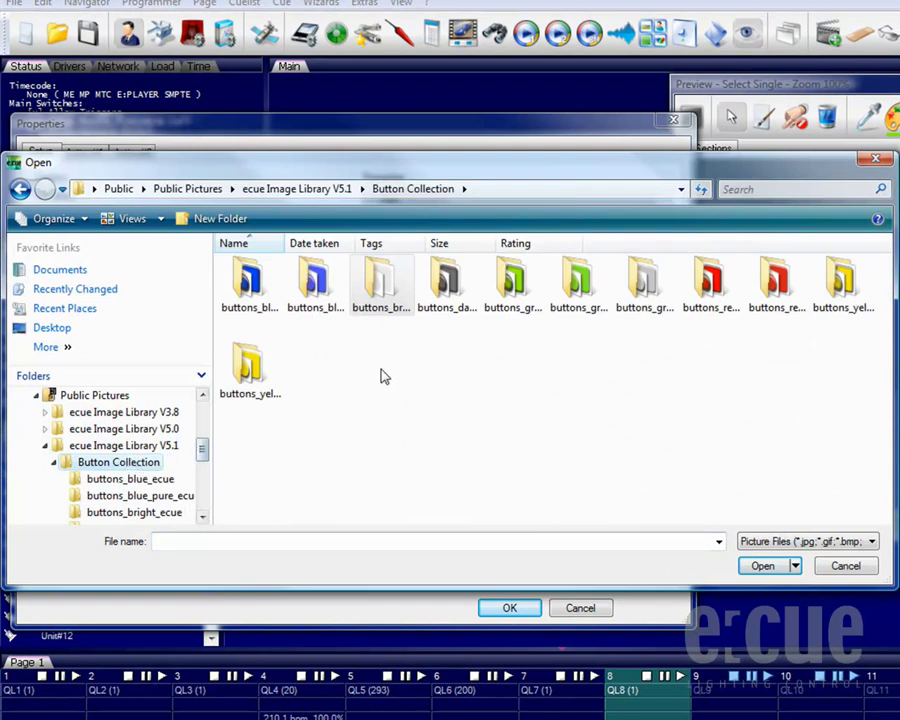
pyautogui.doubleClick(452, 285)
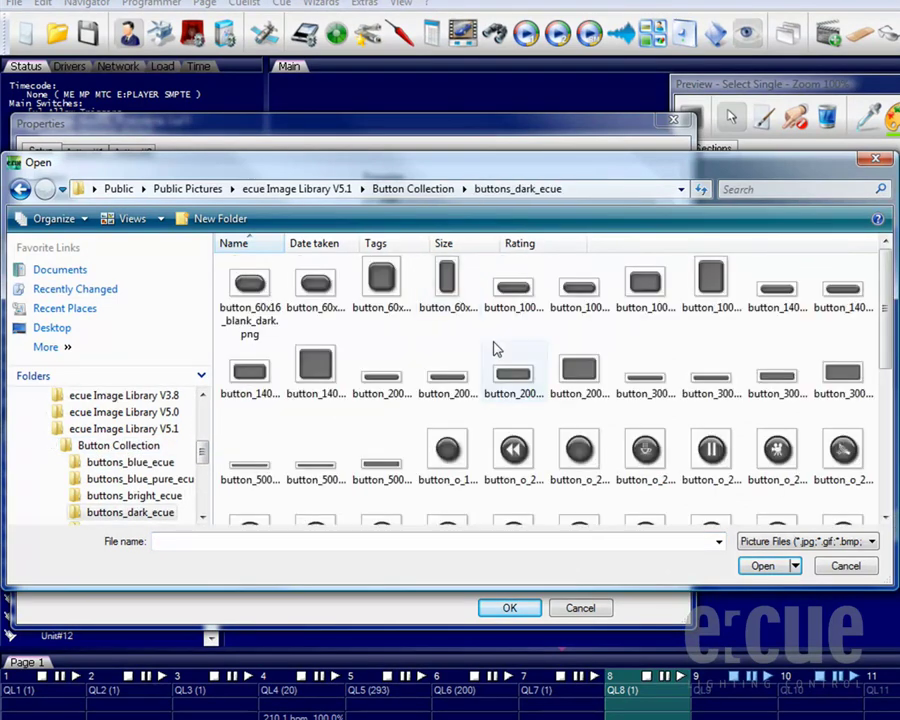
pyautogui.scroll(-3, 600, 385)
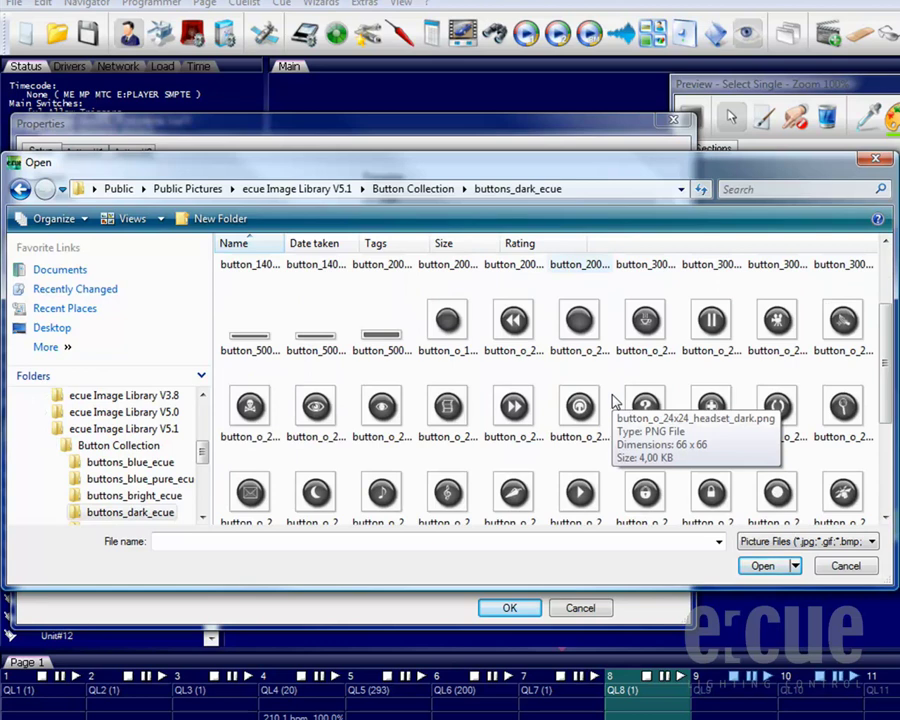
pyautogui.click(580, 492)
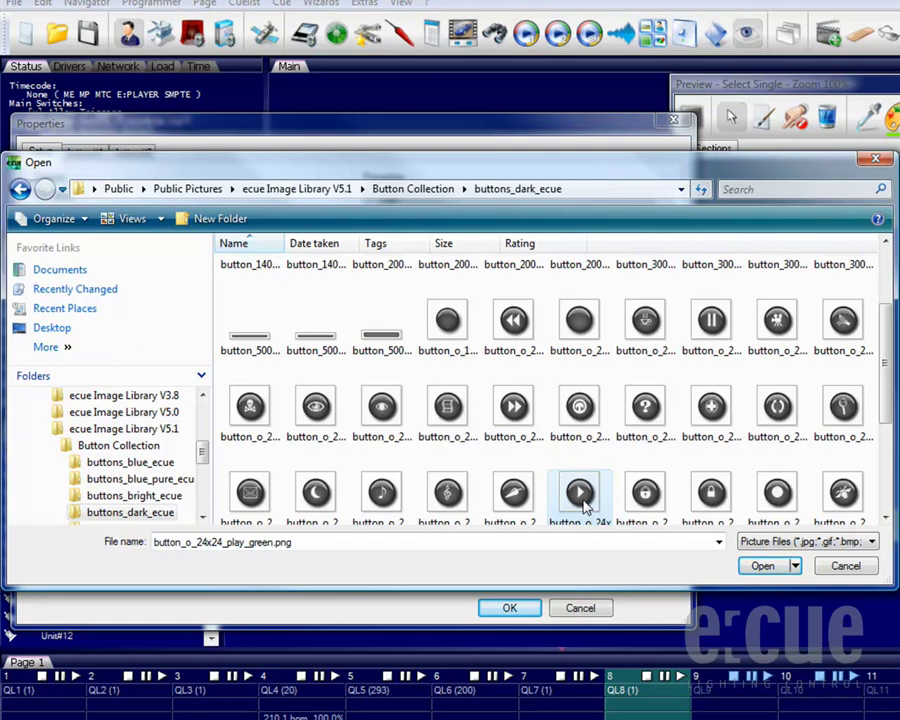
pyautogui.doubleClick(582, 498)
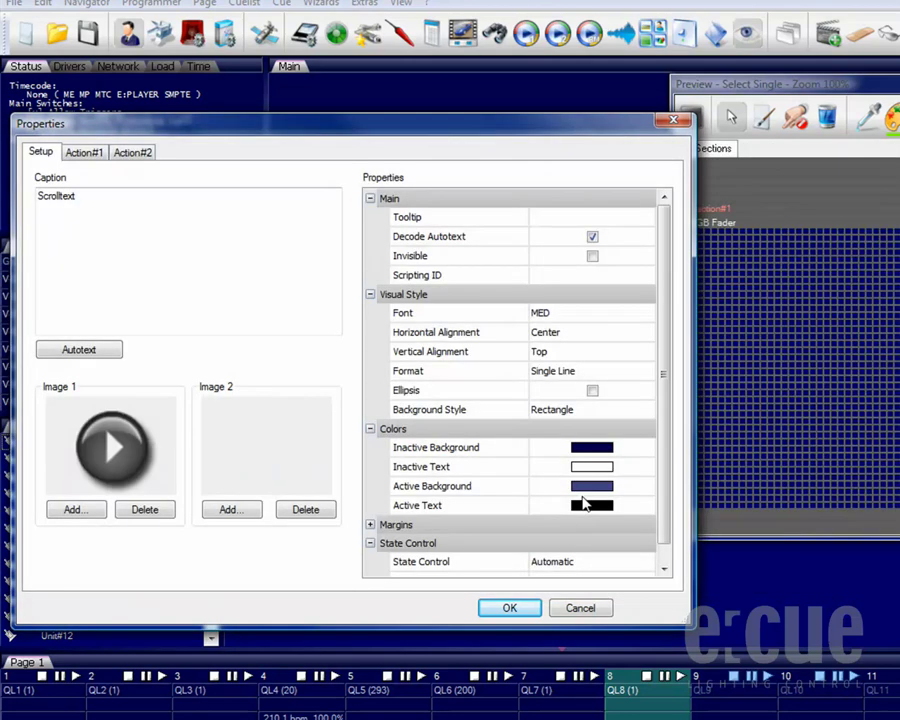
# - Assign the red round stop picture from the Button Collection's buttons_red_ecue folder as the button's Image 2
pyautogui.doubleClick(258, 450)
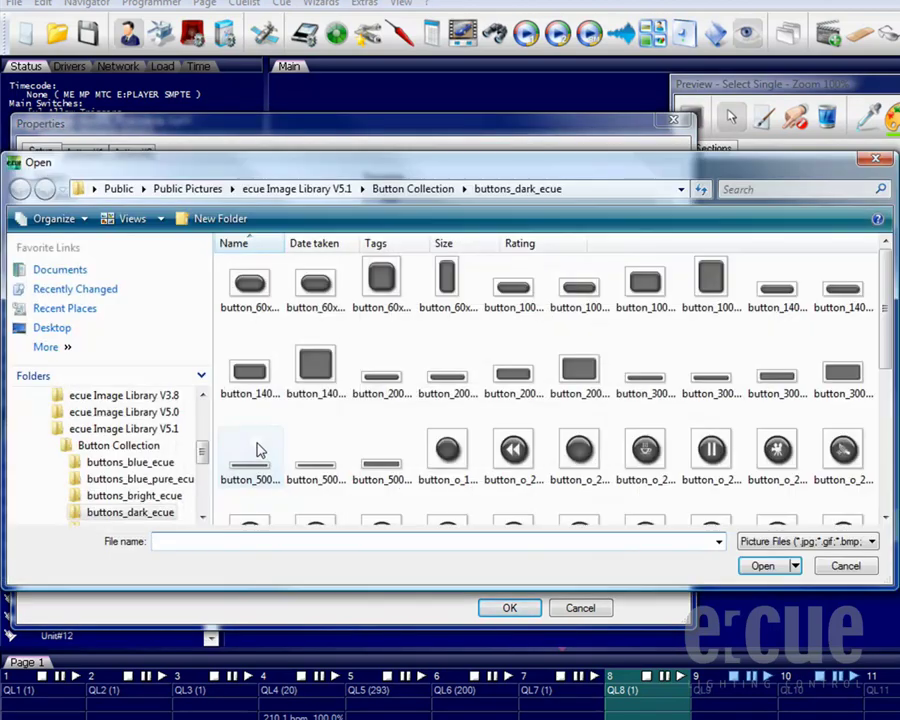
pyautogui.click(138, 450)
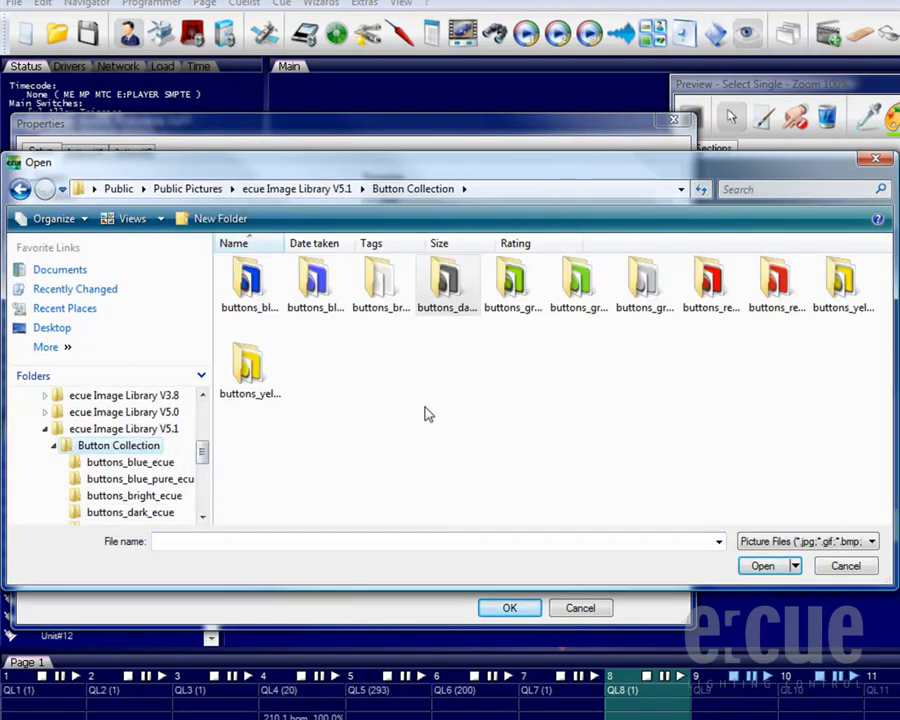
pyautogui.doubleClick(705, 290)
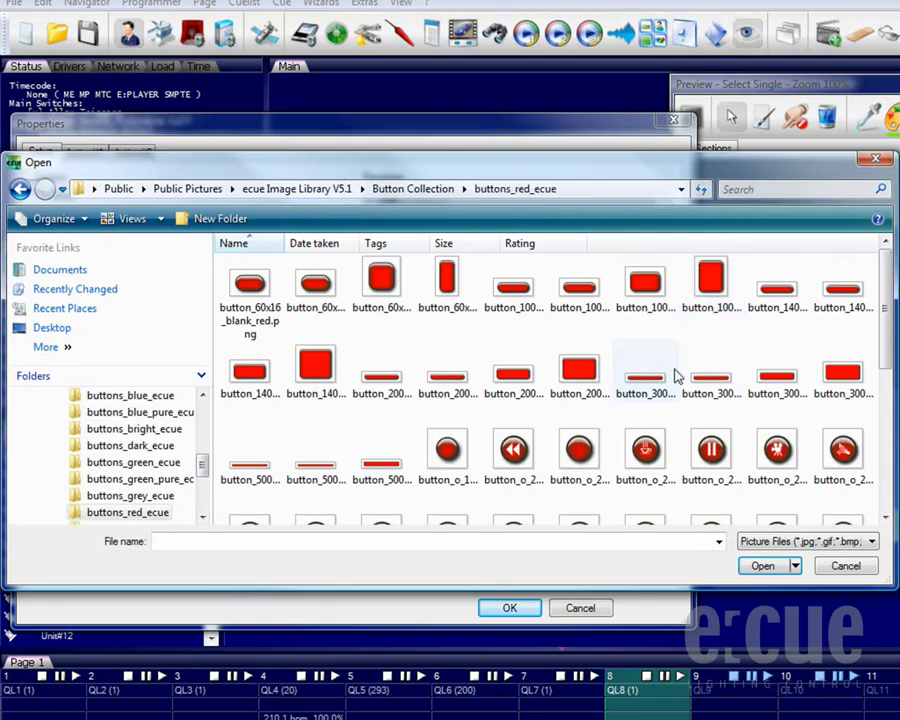
pyautogui.scroll(-3, 650, 465)
pyautogui.scroll(-3, 650, 465)
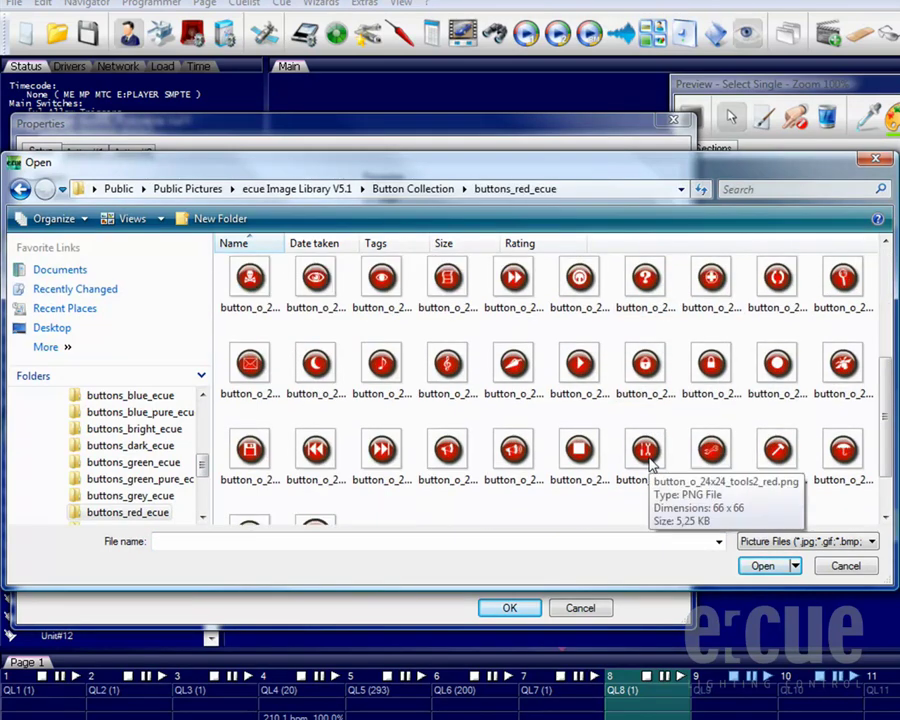
pyautogui.doubleClick(582, 452)
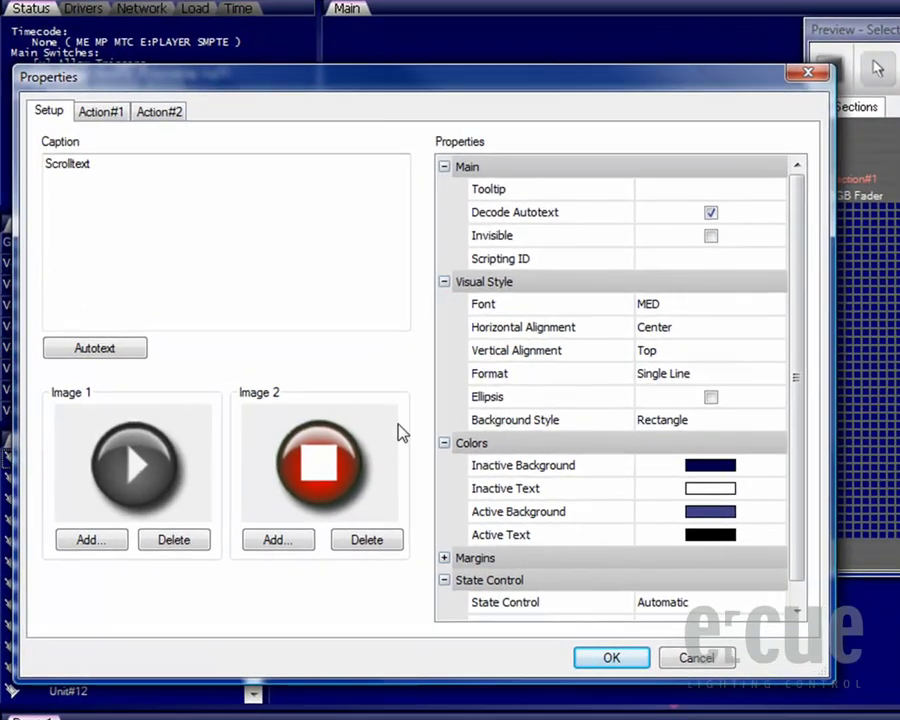
pyautogui.click(712, 213)
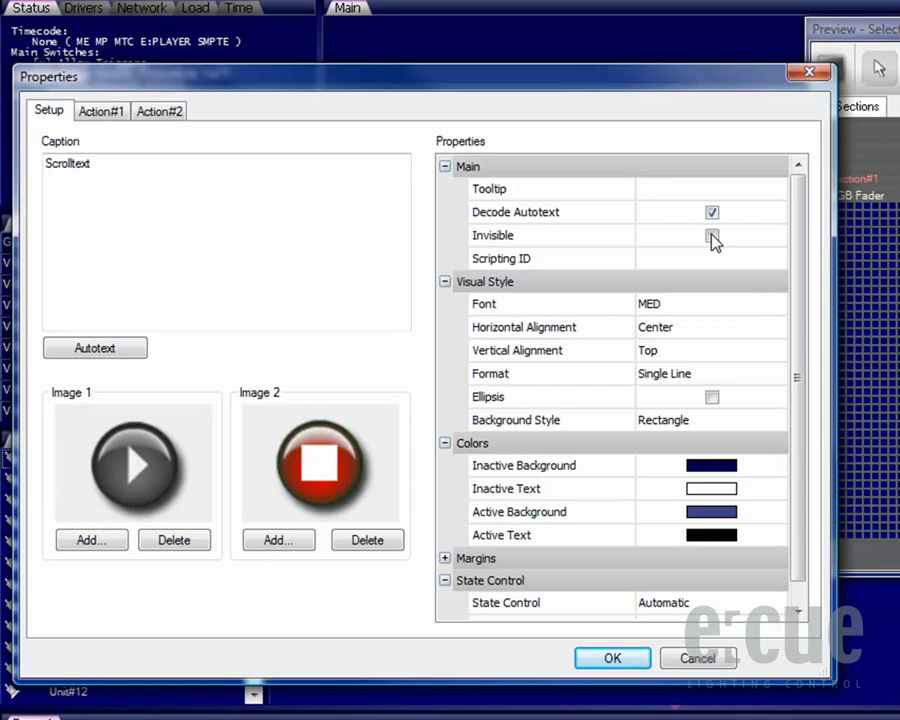
pyautogui.click(713, 306)
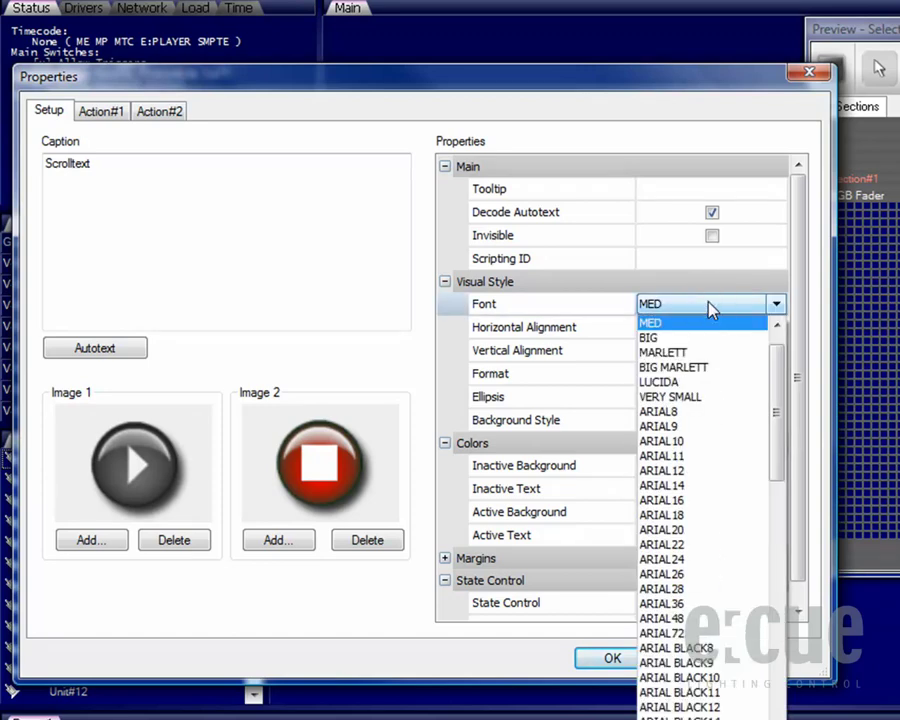
pyautogui.click(707, 304)
pyautogui.click(706, 330)
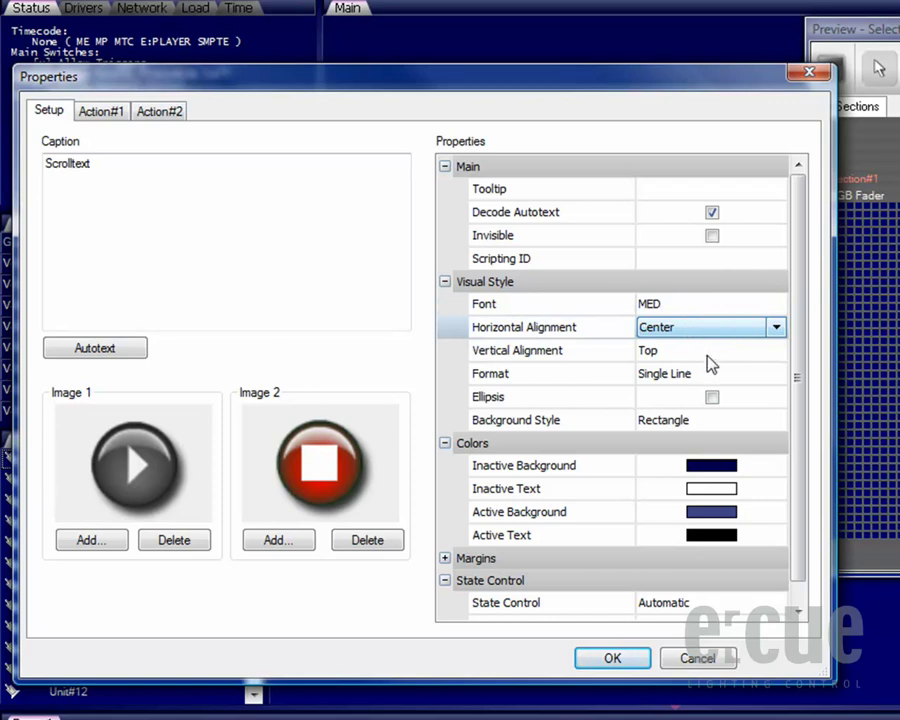
pyautogui.click(709, 374)
pyautogui.click(710, 376)
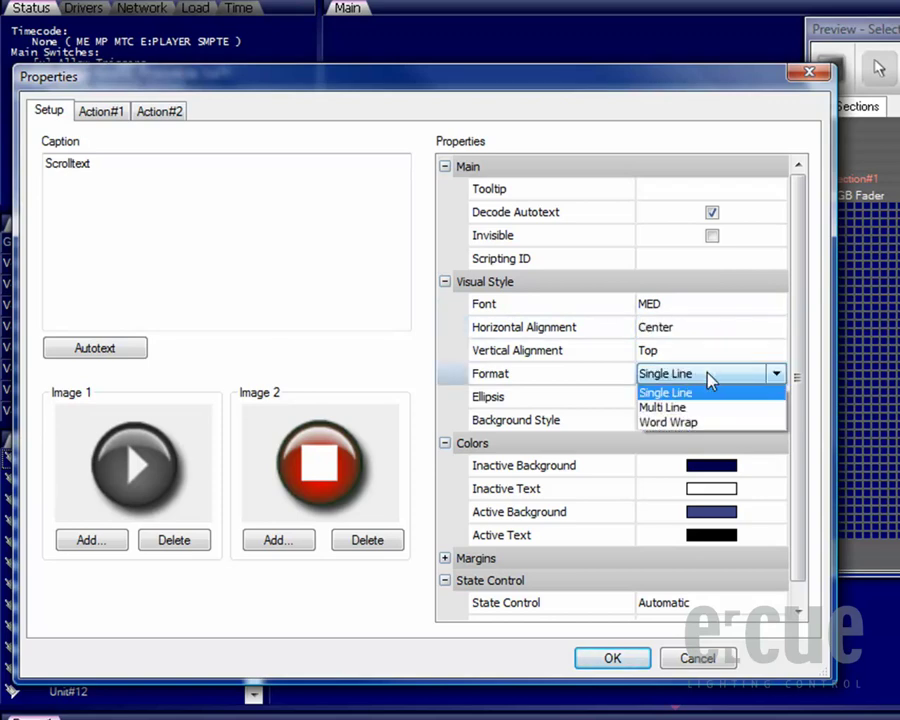
pyautogui.click(708, 374)
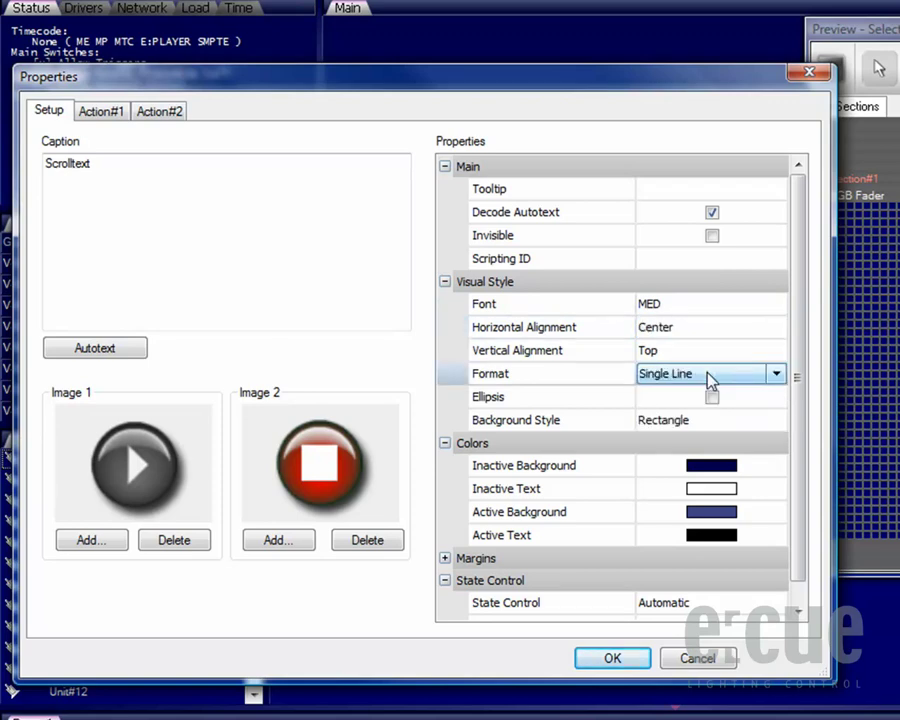
# - Set the button's Background Style to <none>
pyautogui.click(714, 422)
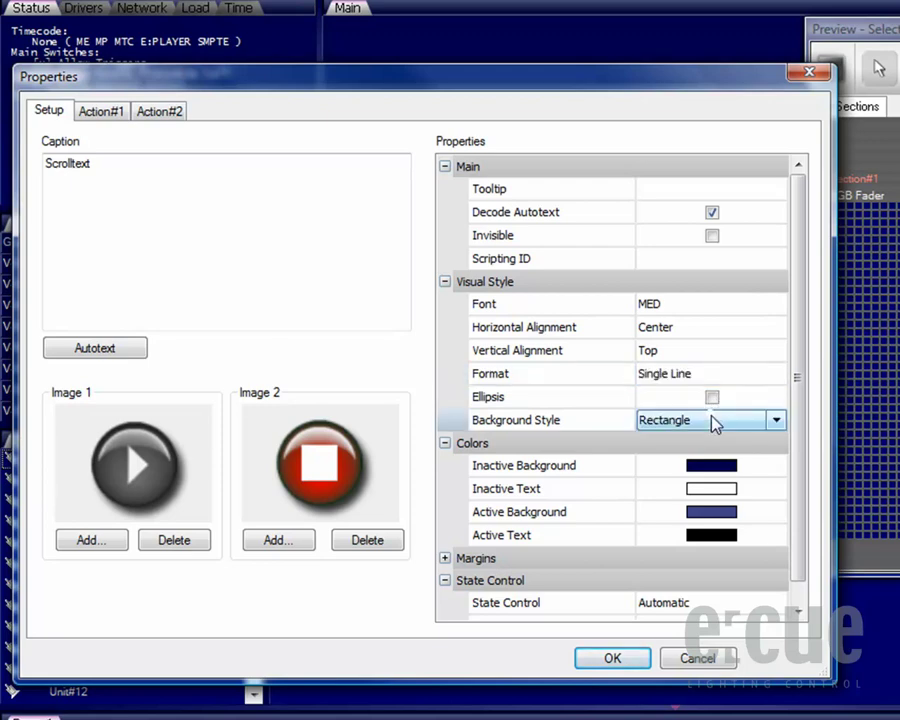
pyautogui.click(714, 422)
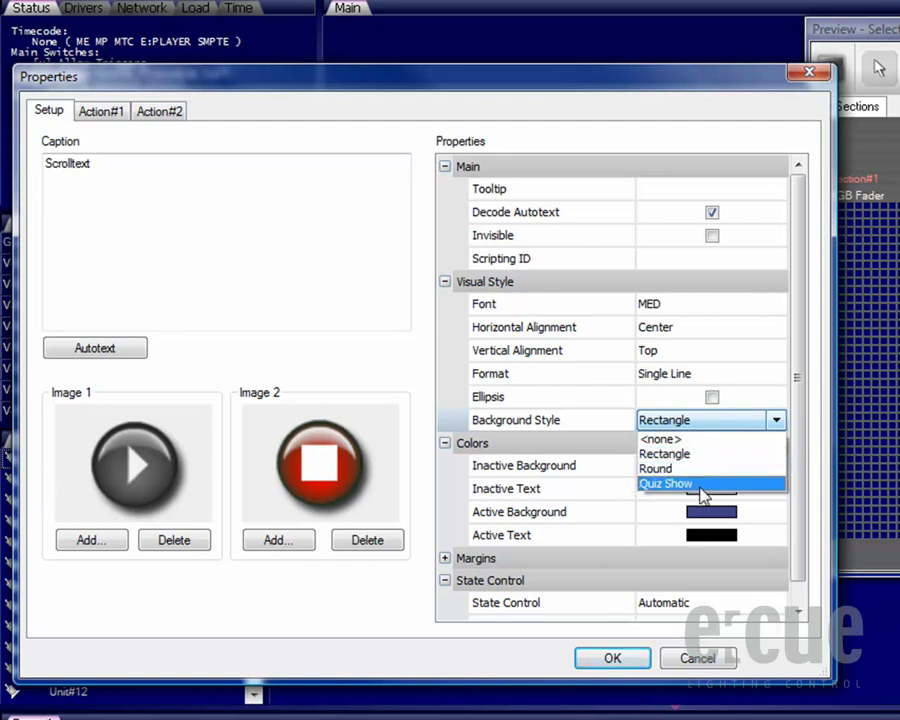
pyautogui.click(692, 439)
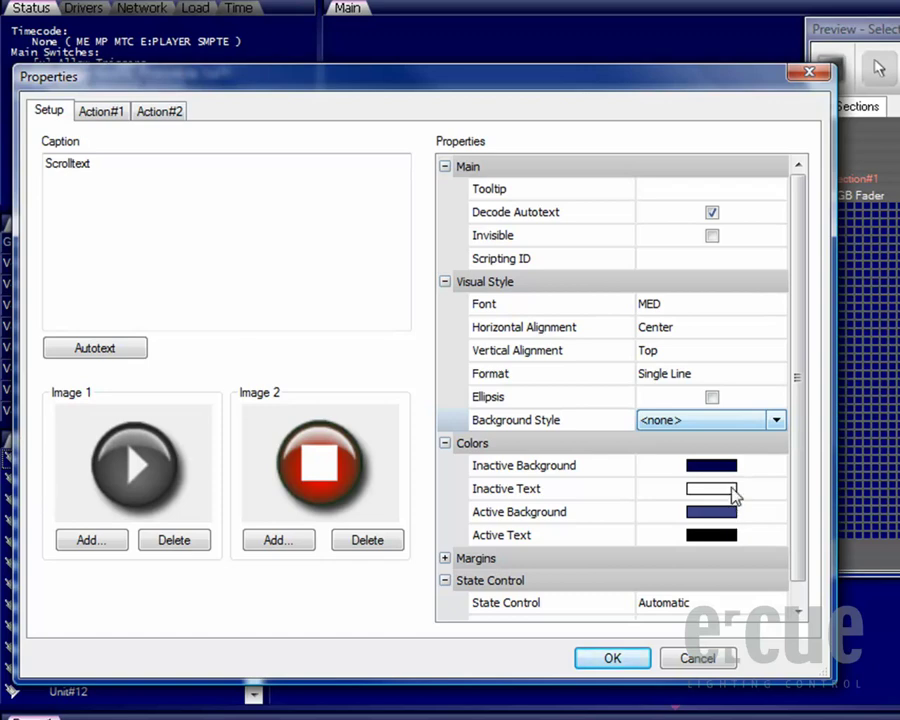
# - Change the button's Active Text colour to white (255, 255, 255)
pyautogui.click(778, 542)
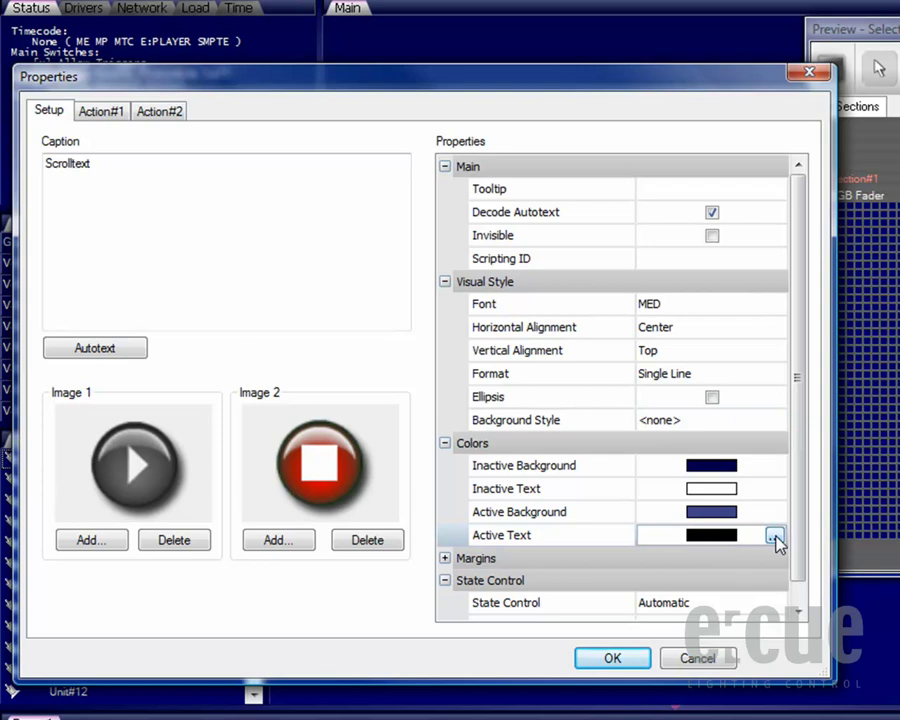
pyautogui.click(776, 539)
pyautogui.click(392, 380)
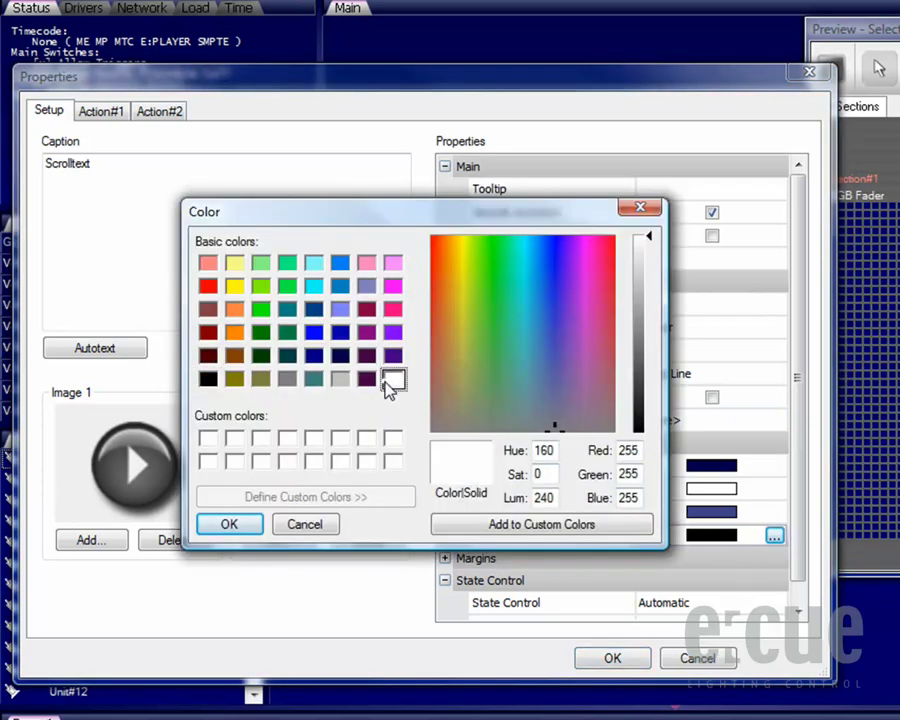
pyautogui.click(247, 526)
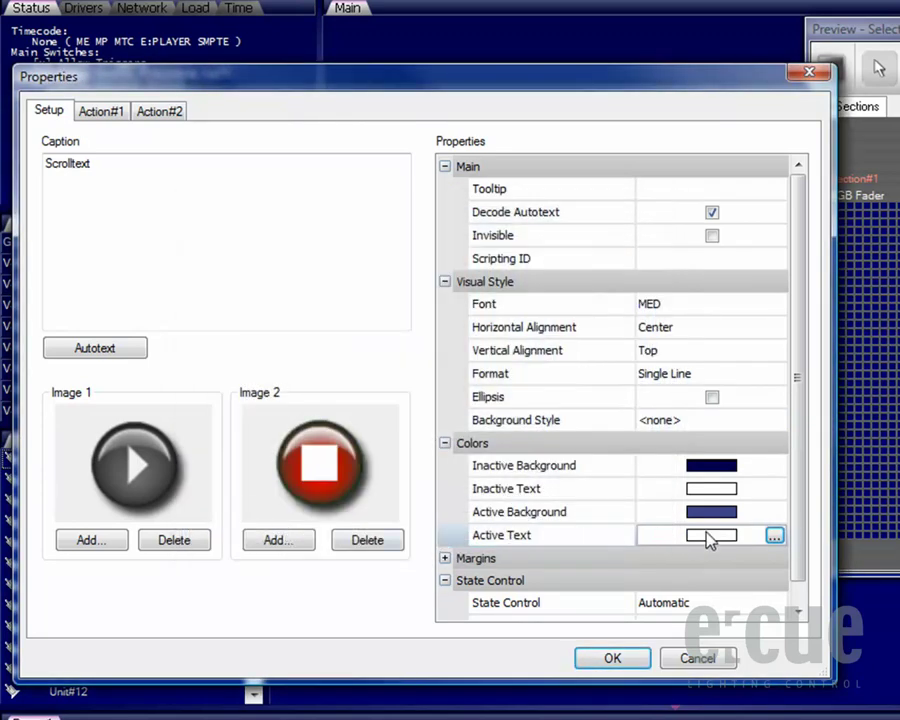
# - Expand the button's Margins properties and review the margin and State Control settings
pyautogui.moveTo(794, 528); pyautogui.dragTo(794, 568)
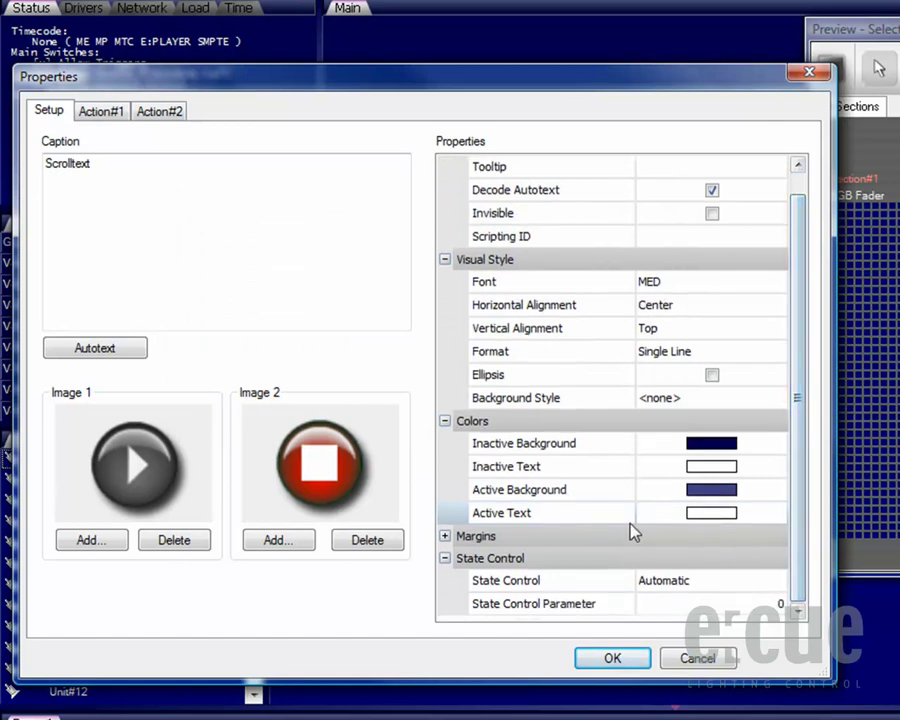
pyautogui.click(444, 536)
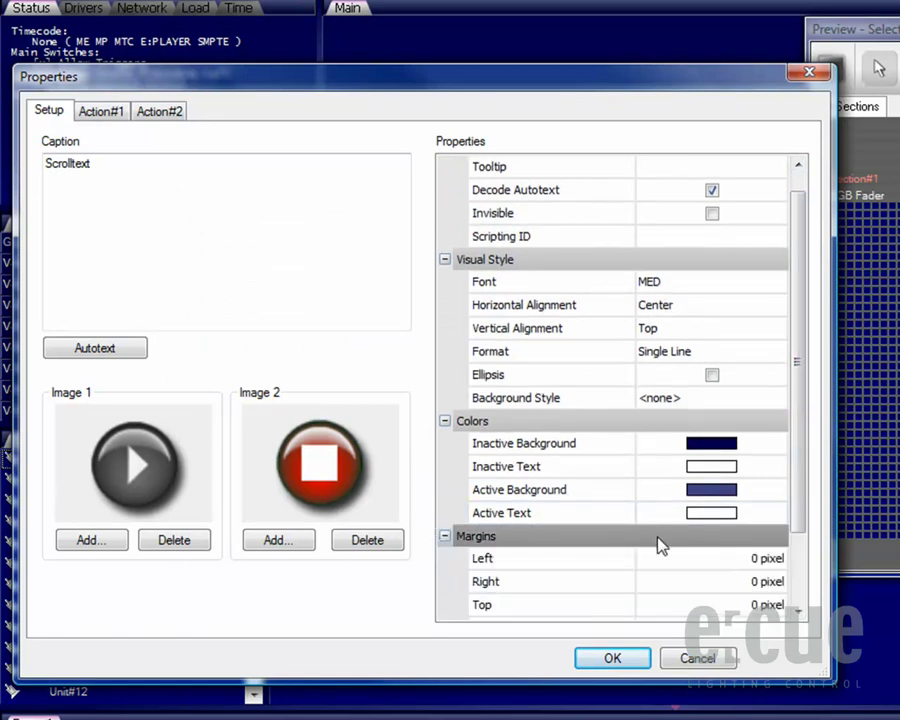
pyautogui.moveTo(806, 522); pyautogui.dragTo(802, 562)
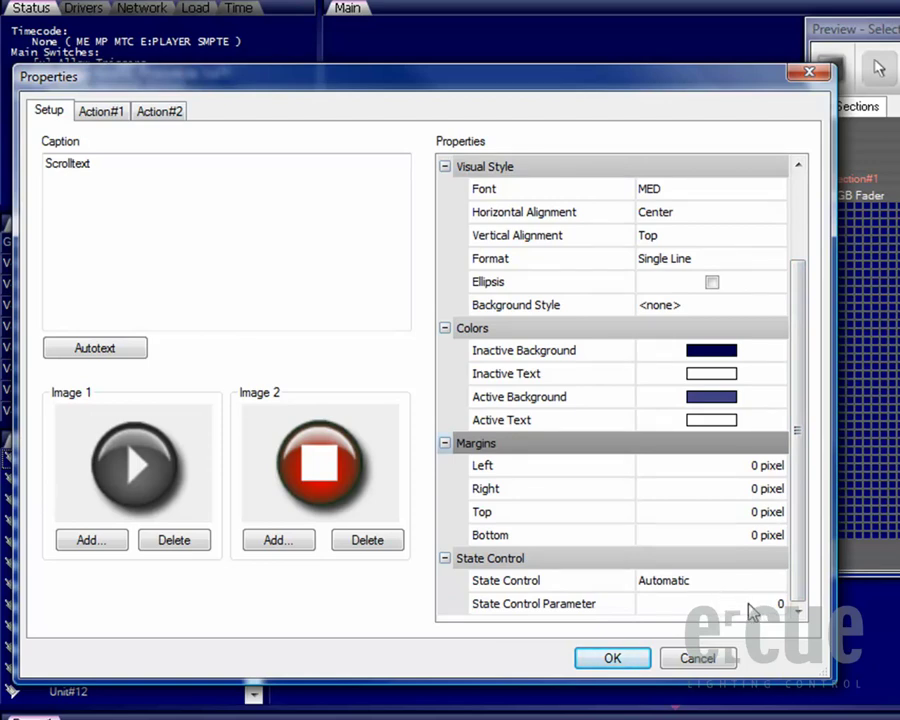
# - Set the button's Action#1 to the Cuelist action with cuelist QL5 and Toggle Play, and apply the button properties
pyautogui.click(102, 112)
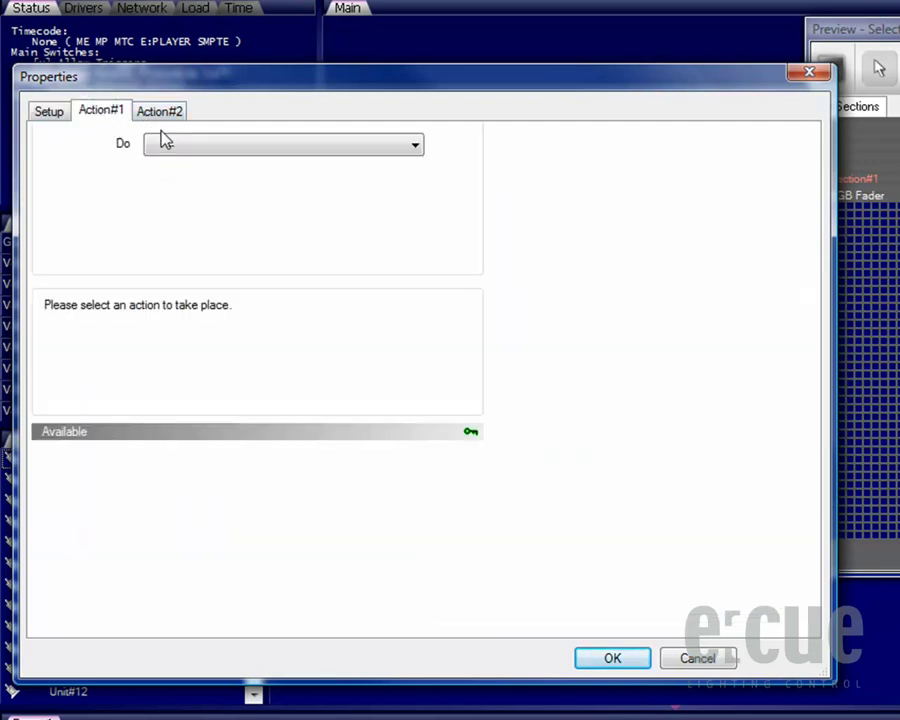
pyautogui.click(354, 148)
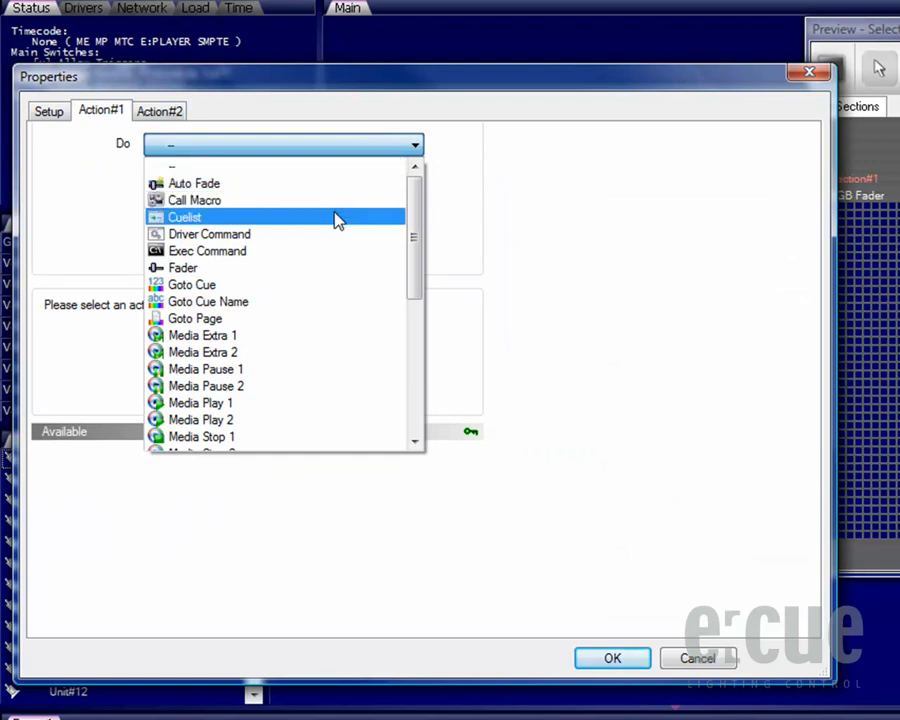
pyautogui.click(338, 218)
pyautogui.click(338, 185)
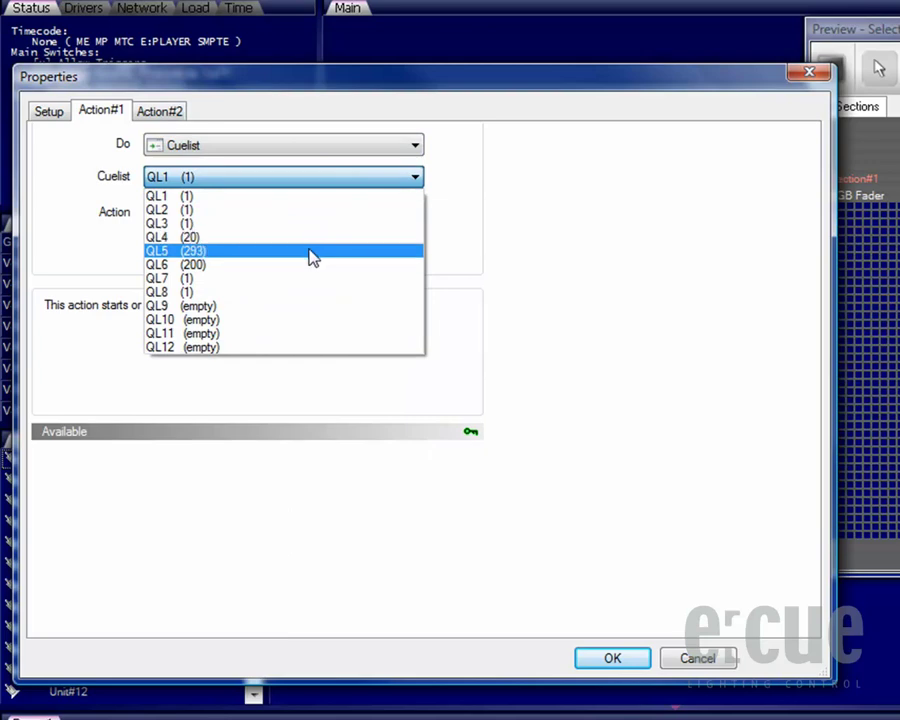
pyautogui.click(266, 252)
pyautogui.click(293, 222)
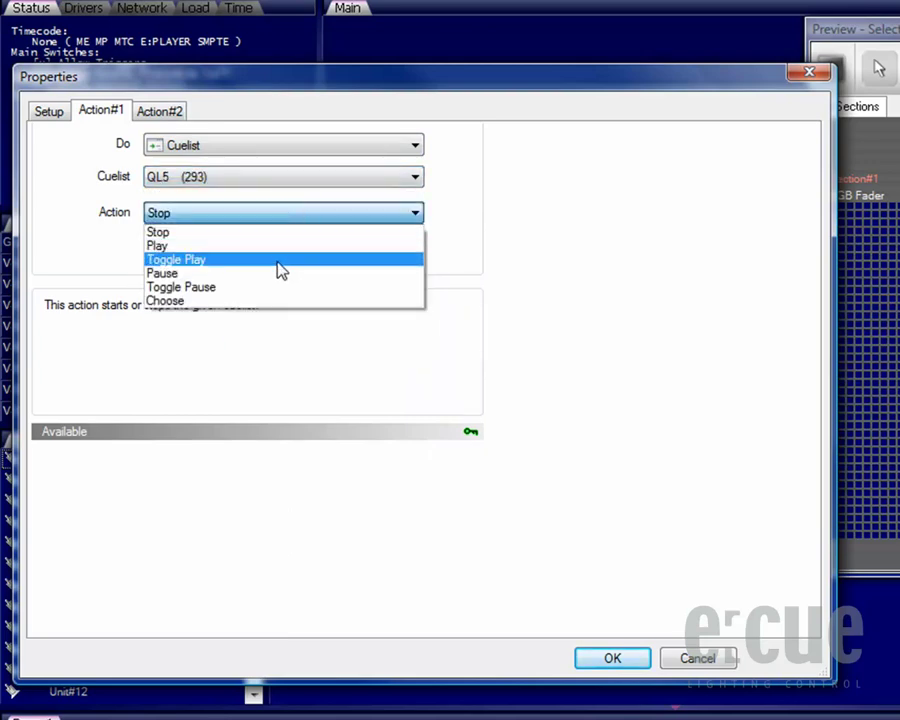
pyautogui.click(281, 262)
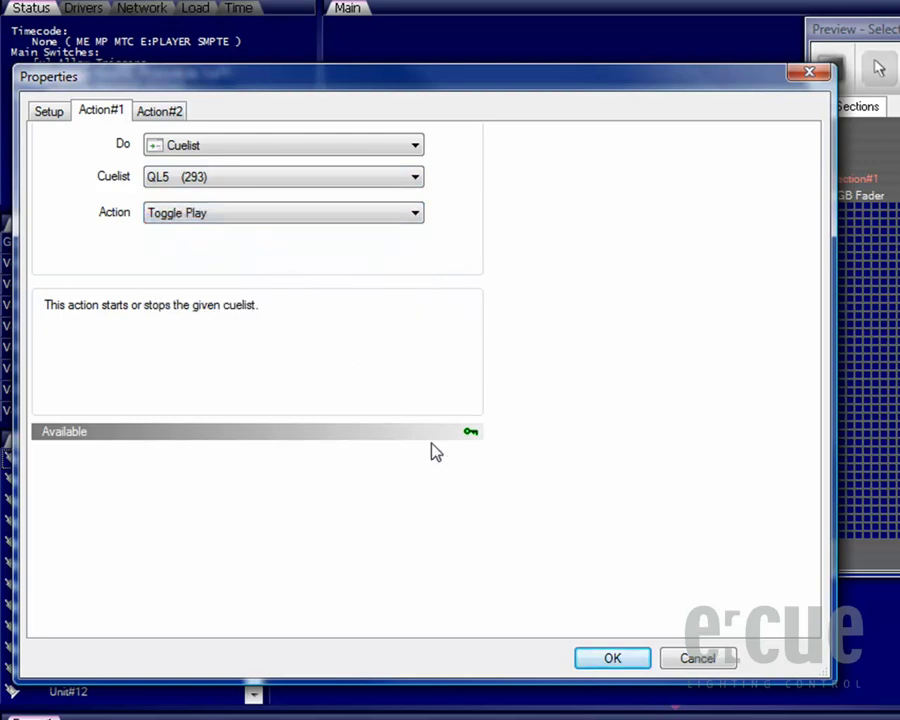
pyautogui.click(626, 656)
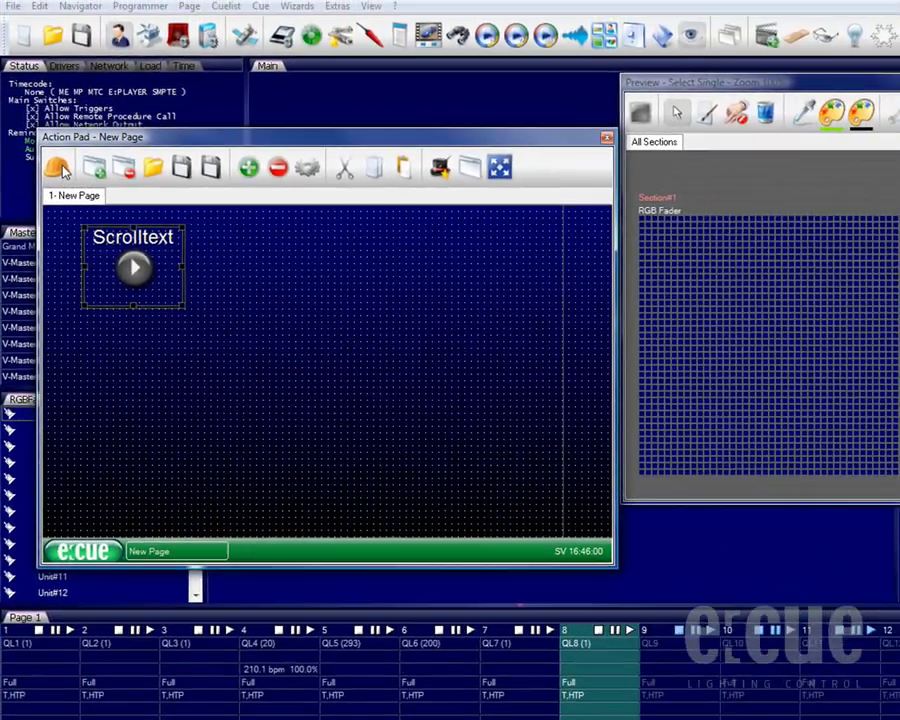
# - Leave the Action Pad's edit mode and test the Scrolltext button by starting and stopping its cuelist
pyautogui.click(58, 168)
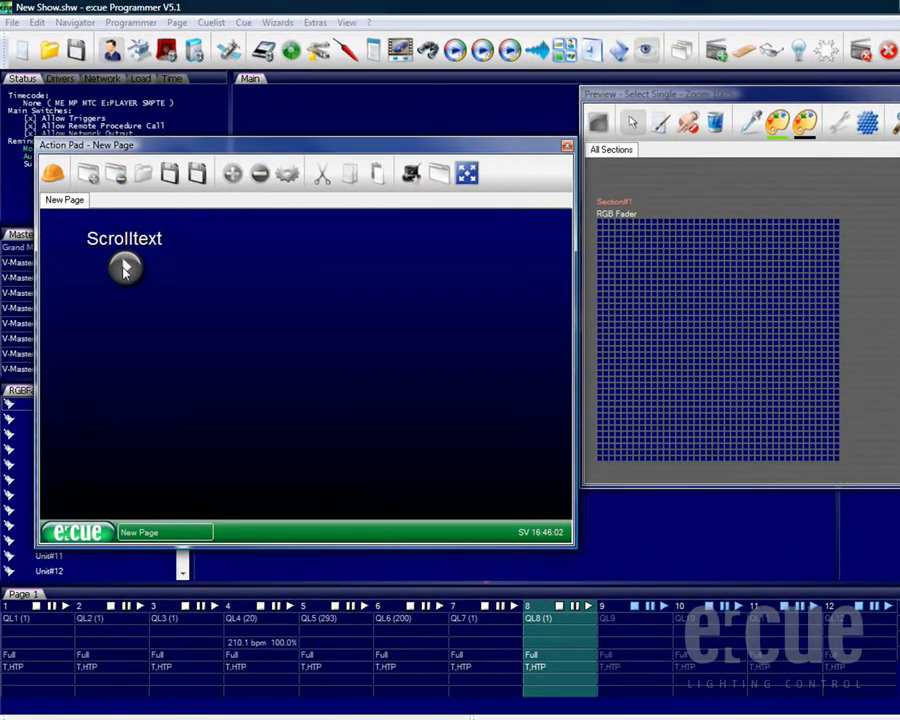
pyautogui.click(124, 268)
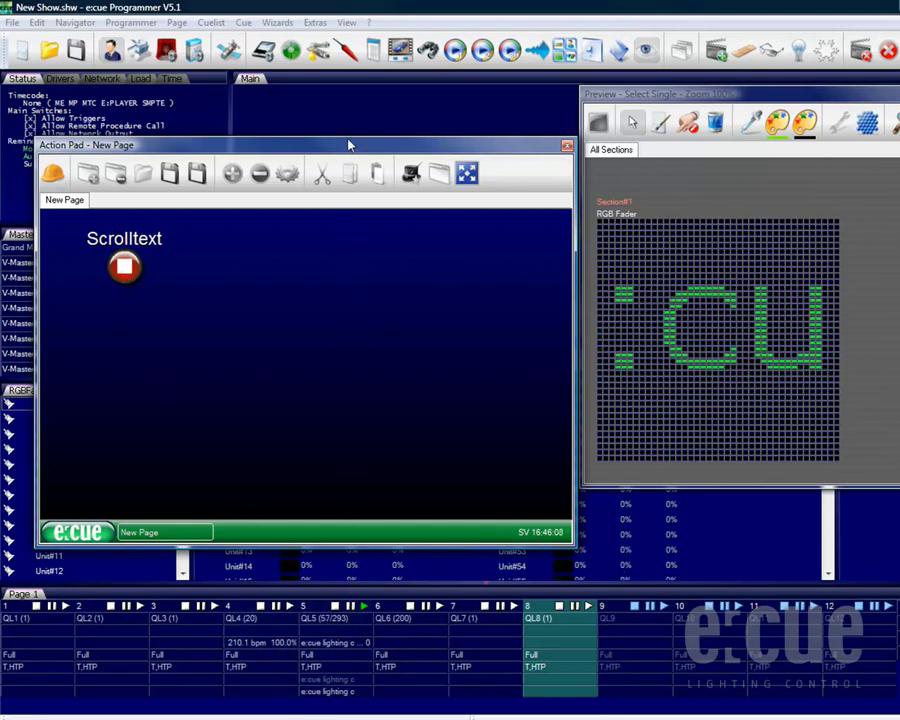
pyautogui.moveTo(349, 146); pyautogui.dragTo(337, 282)
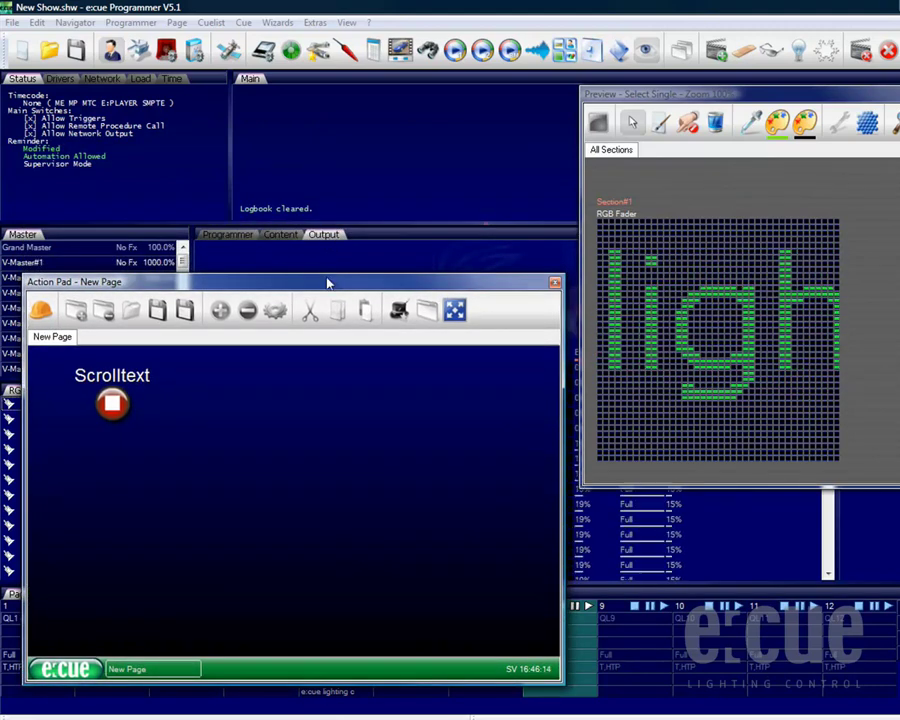
pyautogui.moveTo(327, 284); pyautogui.dragTo(330, 137)
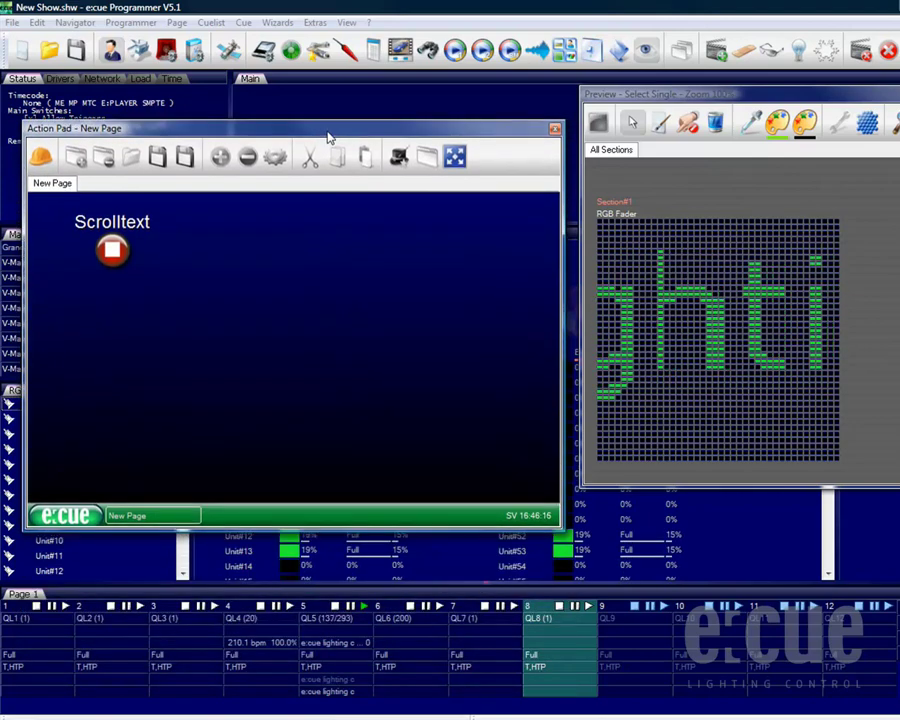
pyautogui.click(115, 249)
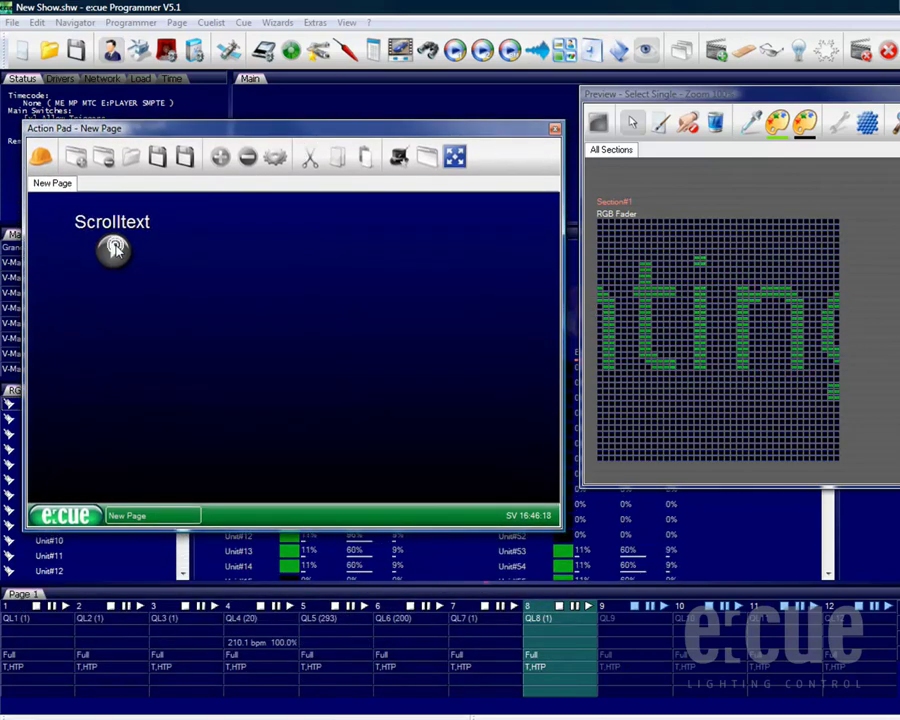